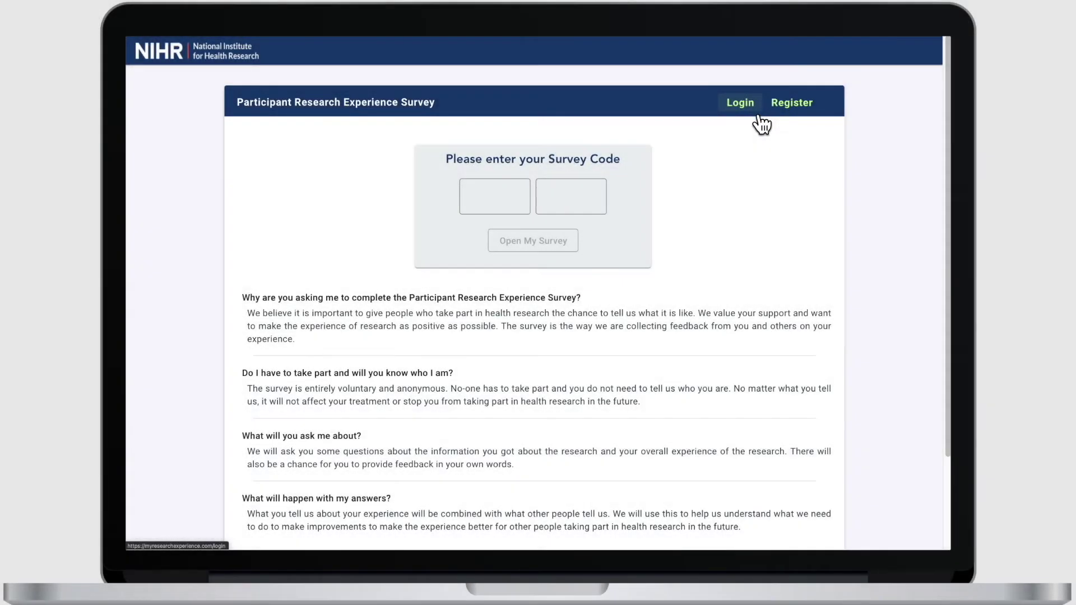
{"action": "left_click", "coordinate": [757, 115]}
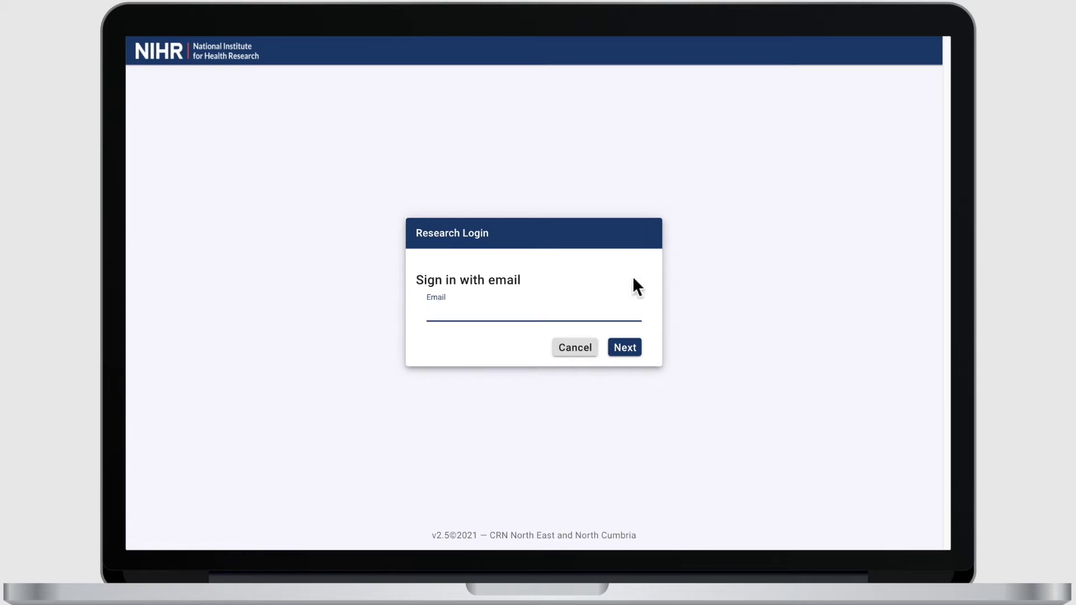
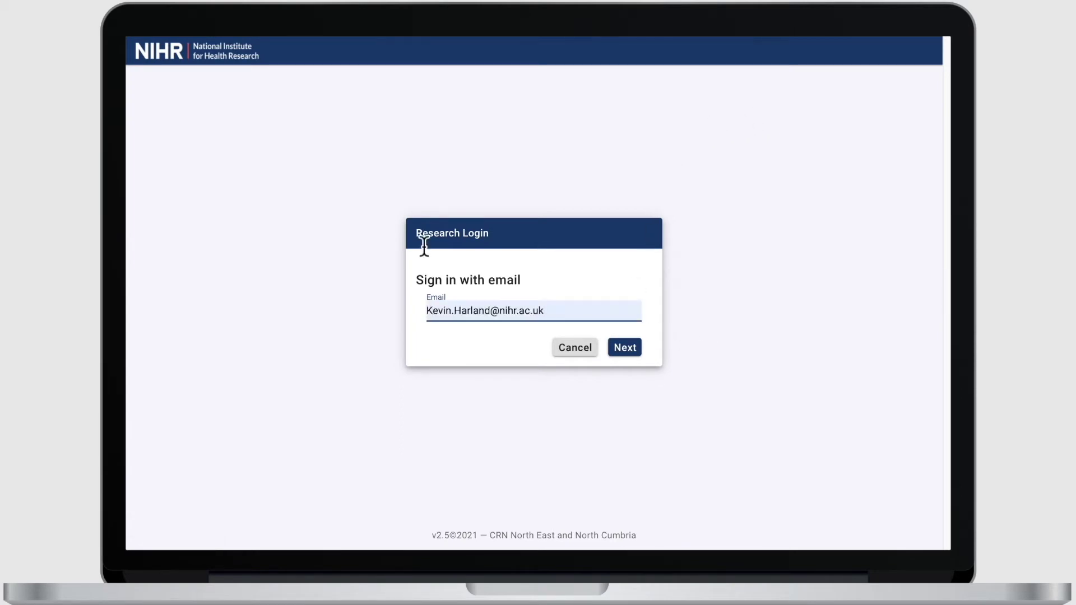
{"action": "left_click", "coordinate": [628, 349]}
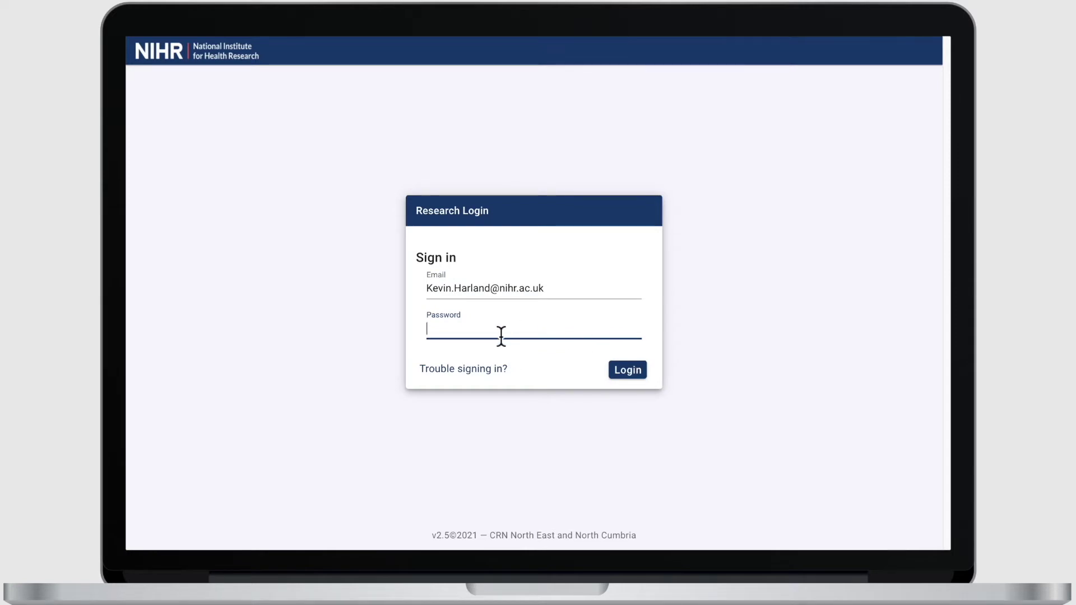
{"action": "type", "text": "*********"}
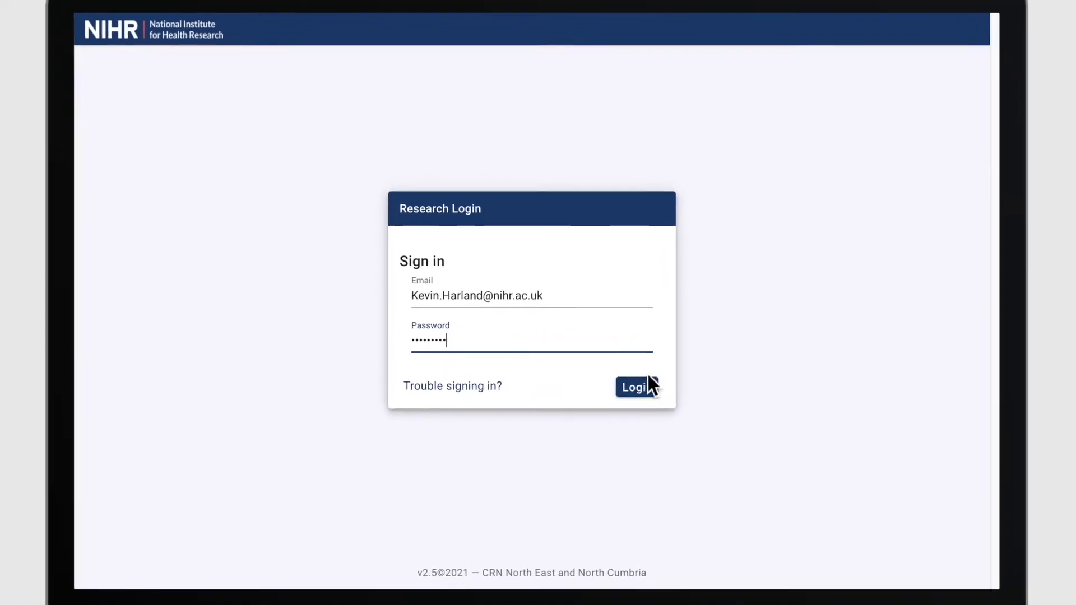
{"action": "left_click", "coordinate": [652, 385]}
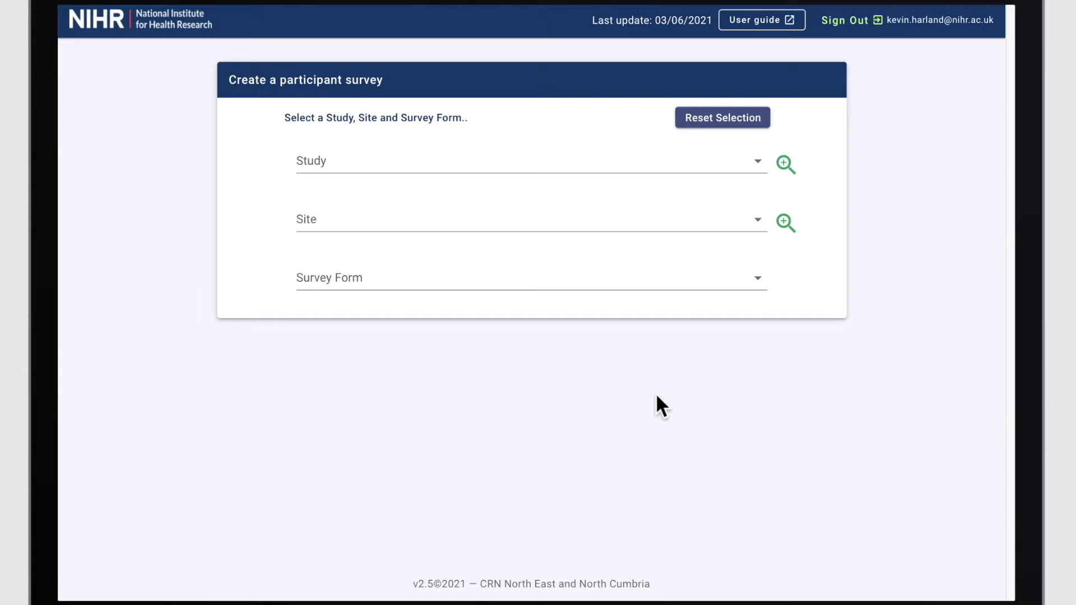
- Select the Big Baby Trial study and Royal Victoria Infirmary site, and list the survey forms
{"action": "left_click", "coordinate": [759, 173]}
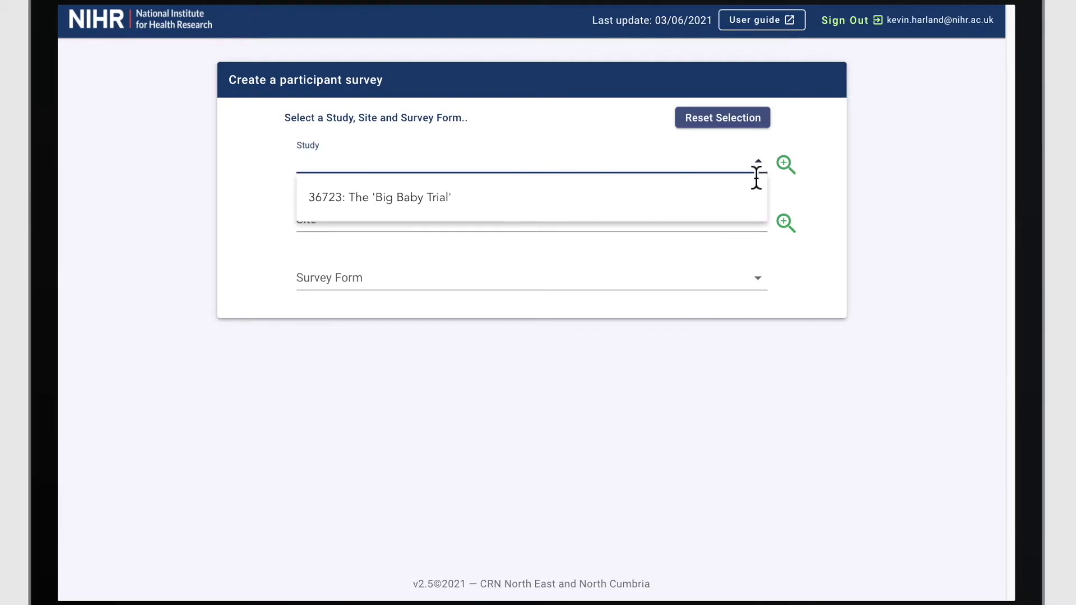
{"action": "left_click", "coordinate": [750, 207]}
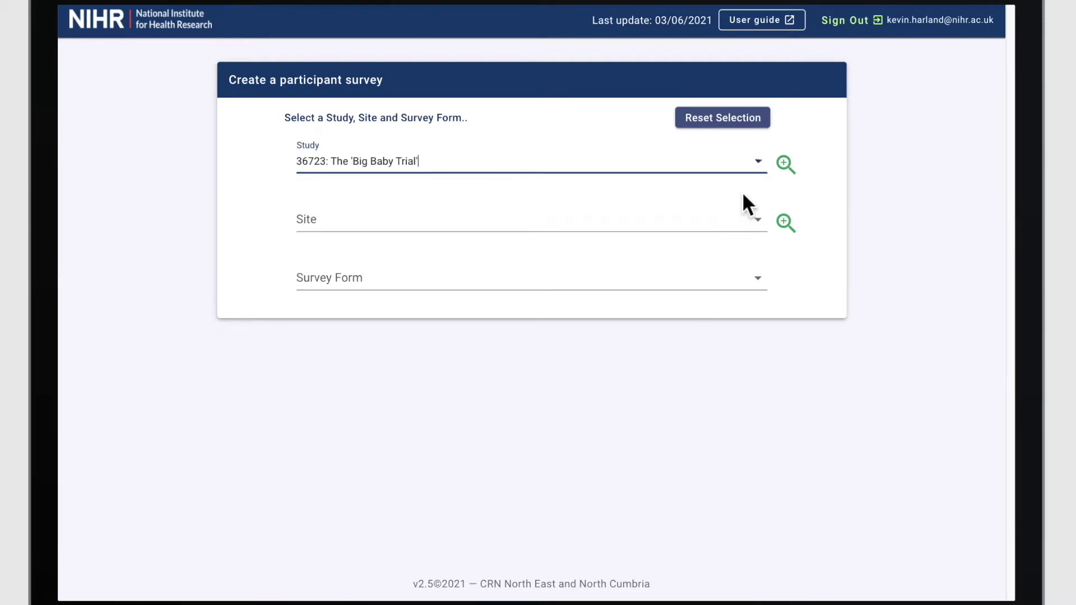
{"action": "left_click", "coordinate": [759, 227]}
{"action": "left_click", "coordinate": [739, 257]}
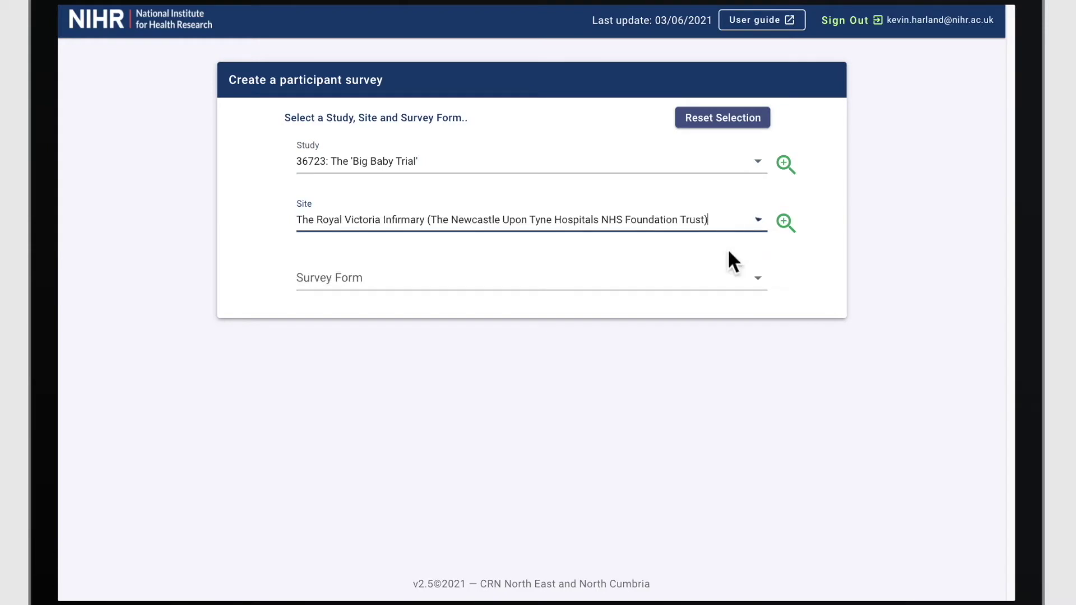
{"action": "left_click", "coordinate": [769, 283]}
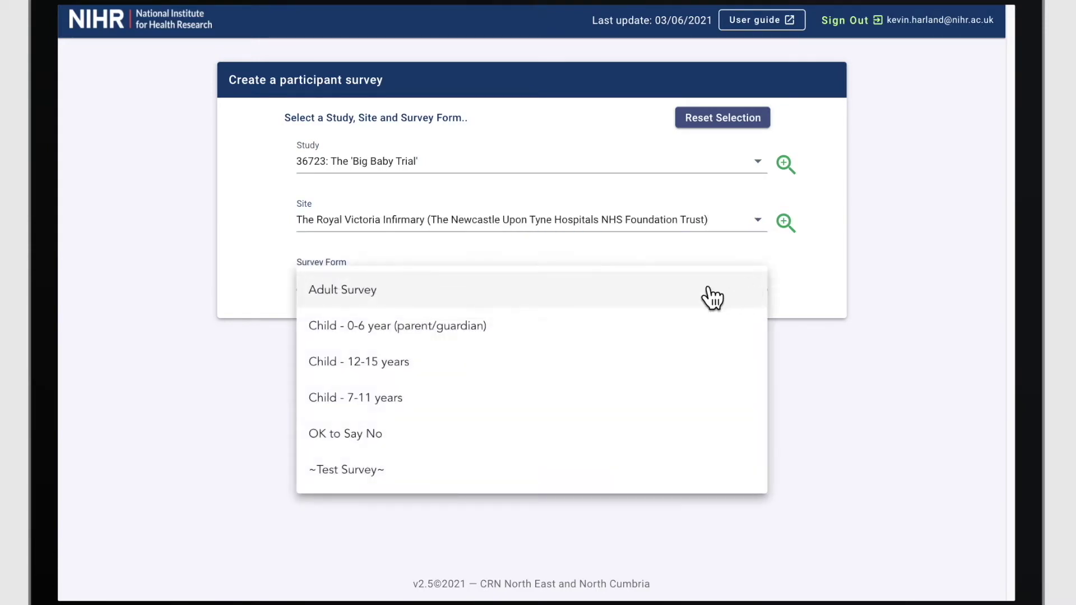
- Choose the ~Test Survey~ form and find the Big Baby Trial by searching 'big ba'
{"action": "left_click", "coordinate": [515, 483]}
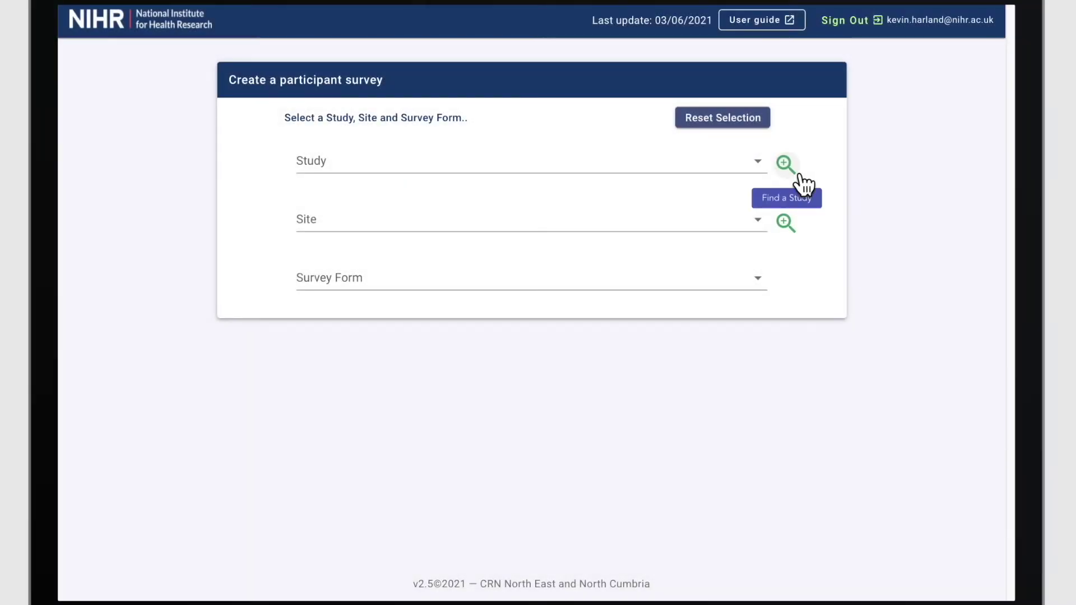
{"action": "left_click", "coordinate": [800, 175]}
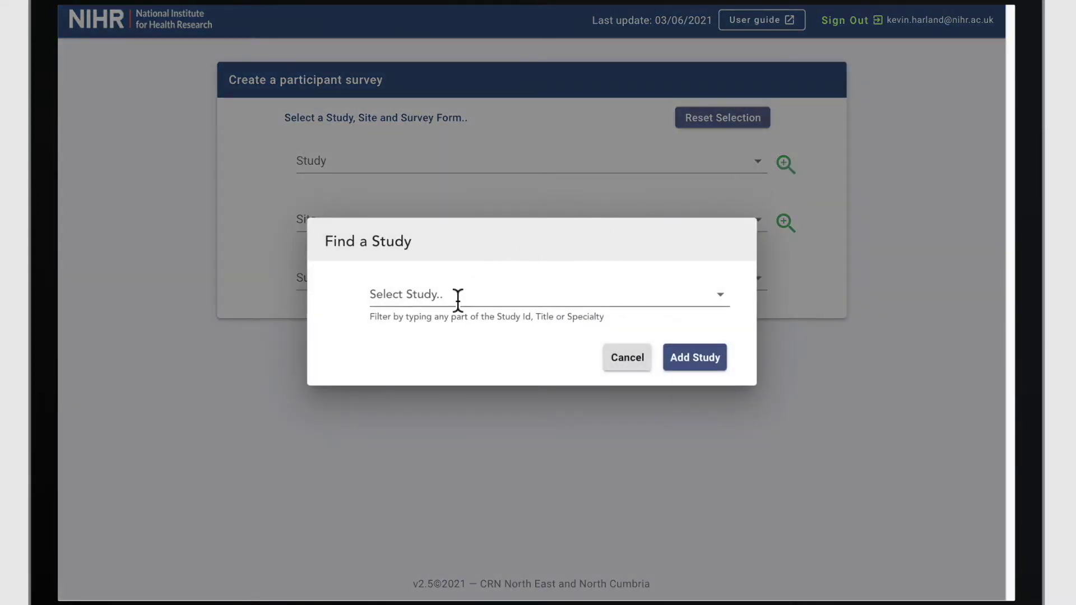
{"action": "left_click", "coordinate": [455, 301]}
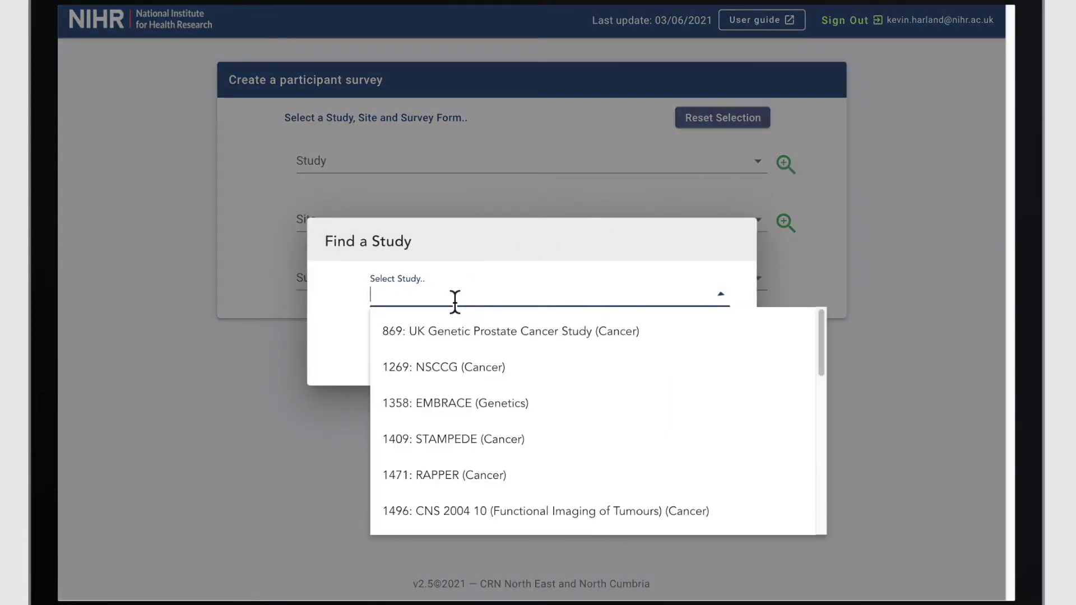
{"action": "type", "text": "big"}
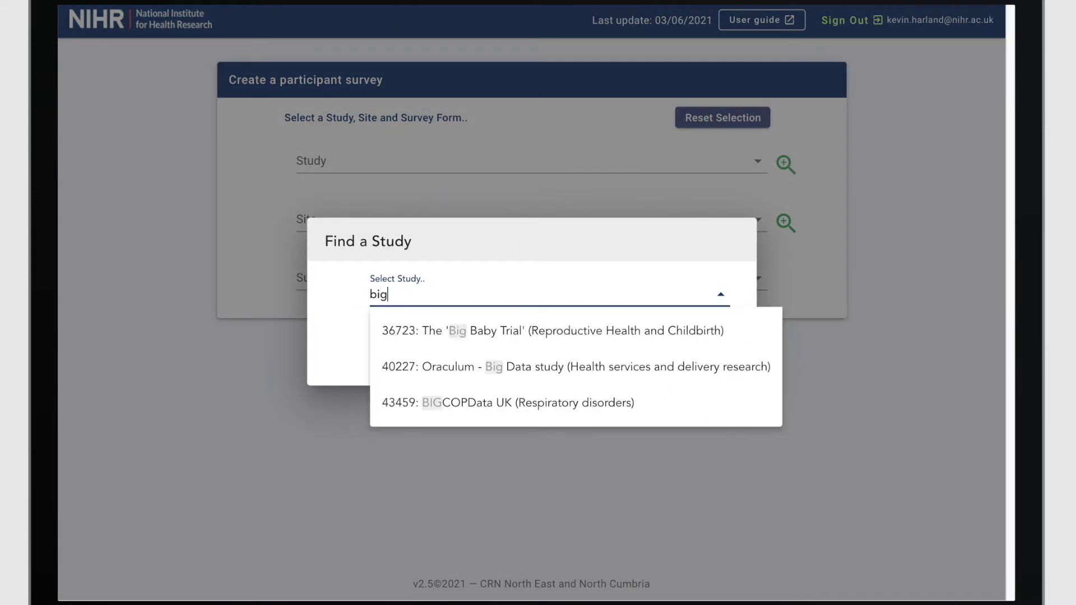
{"action": "type", "text": " ba"}
{"action": "left_click", "coordinate": [511, 332]}
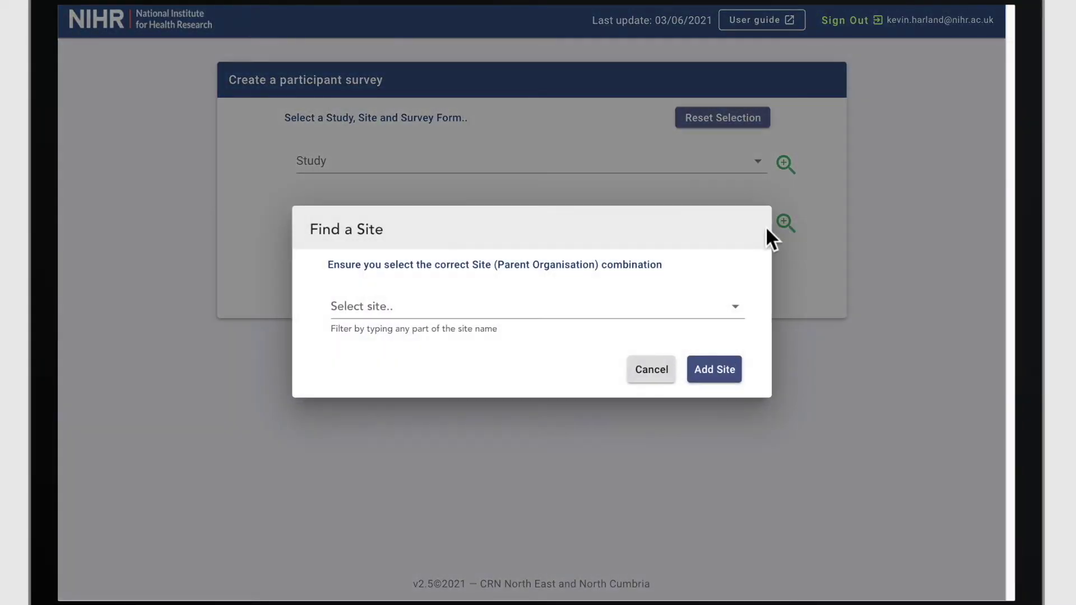
- Filter sites for 'royal victoria' and add the Royal Victoria Infirmary site
{"action": "left_click", "coordinate": [438, 309]}
{"action": "type", "text": "royal vi"}
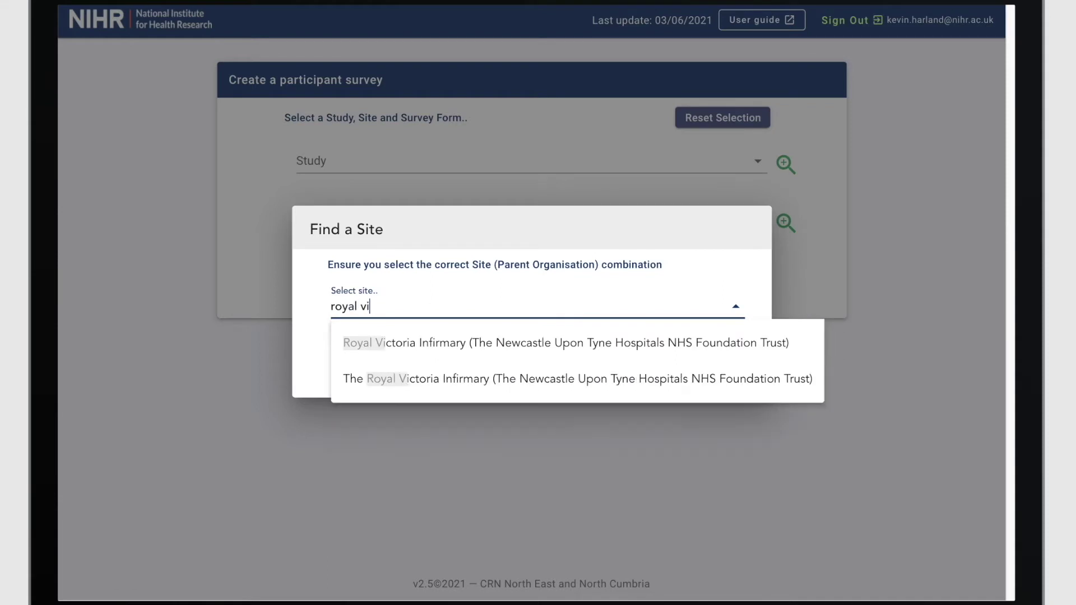
{"action": "type", "text": "ctoria"}
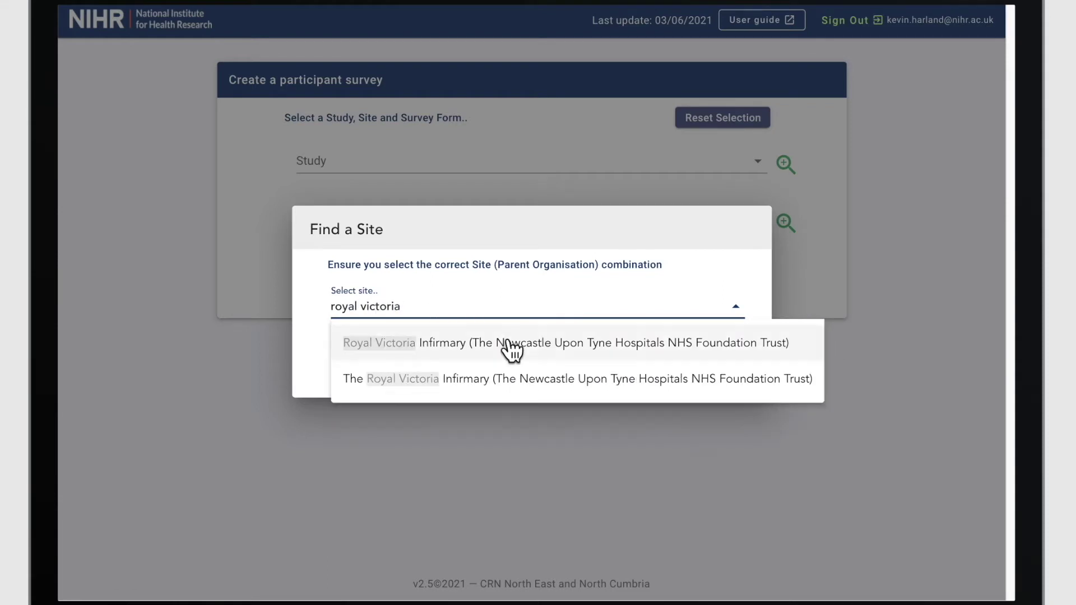
{"action": "left_click", "coordinate": [510, 351]}
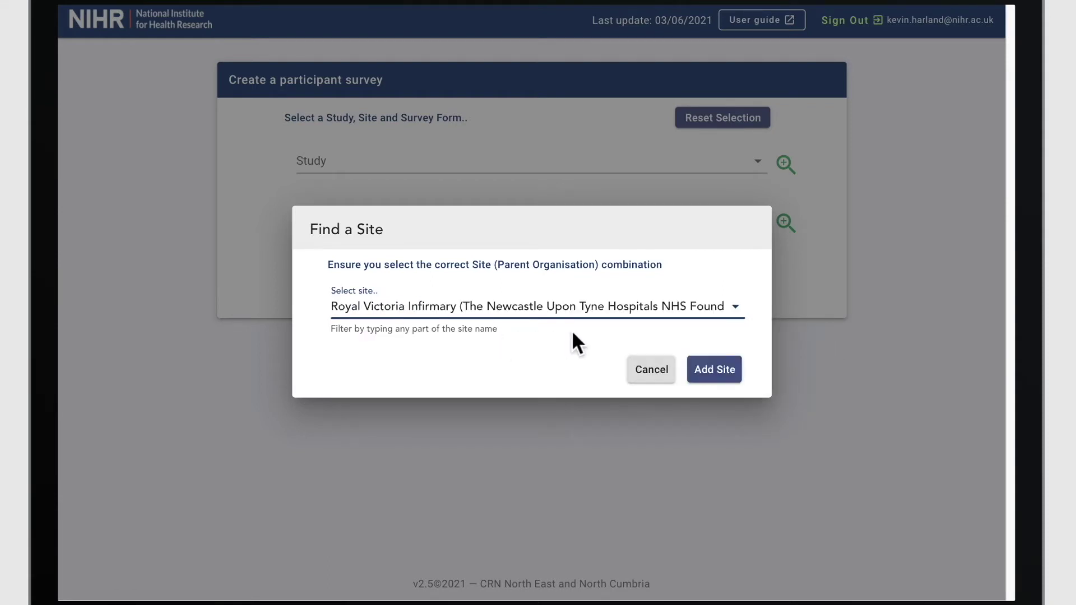
{"action": "left_click", "coordinate": [748, 380]}
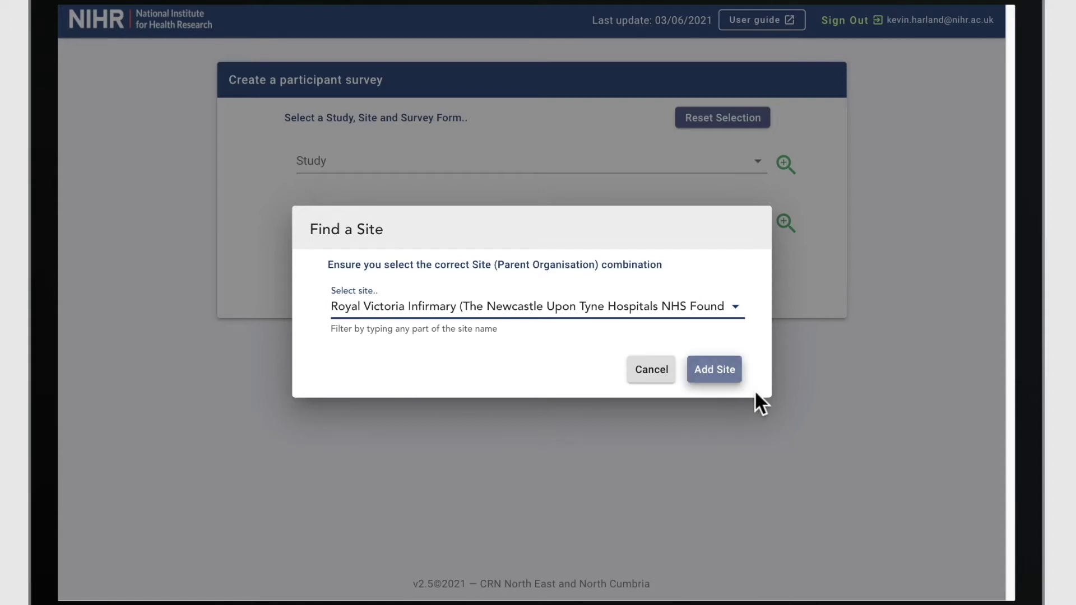
- Select study 36723 'Big Baby Trial', site Royal Victoria Infirmary and the ~Test Survey~ form
{"action": "left_click", "coordinate": [749, 382]}
{"action": "left_click", "coordinate": [762, 171]}
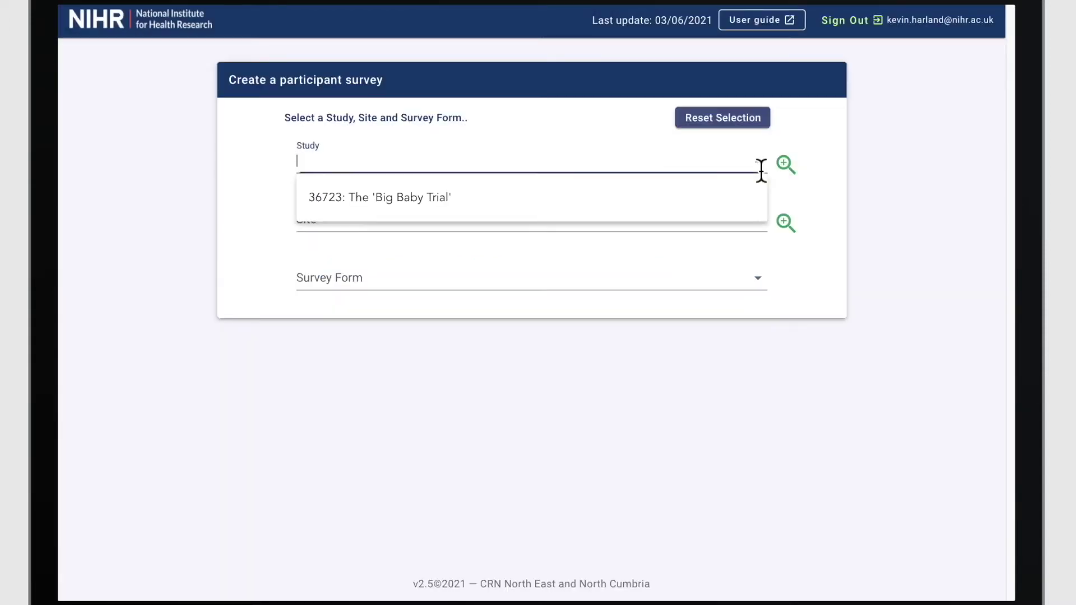
{"action": "left_click", "coordinate": [744, 202]}
{"action": "left_click", "coordinate": [764, 217]}
{"action": "left_click", "coordinate": [665, 266]}
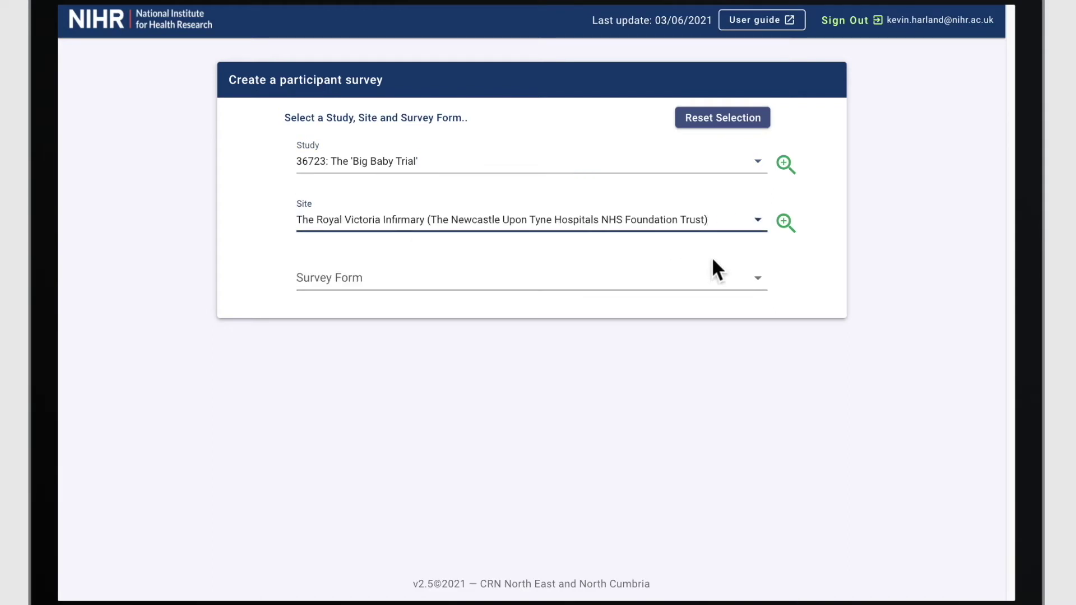
{"action": "left_click", "coordinate": [766, 287]}
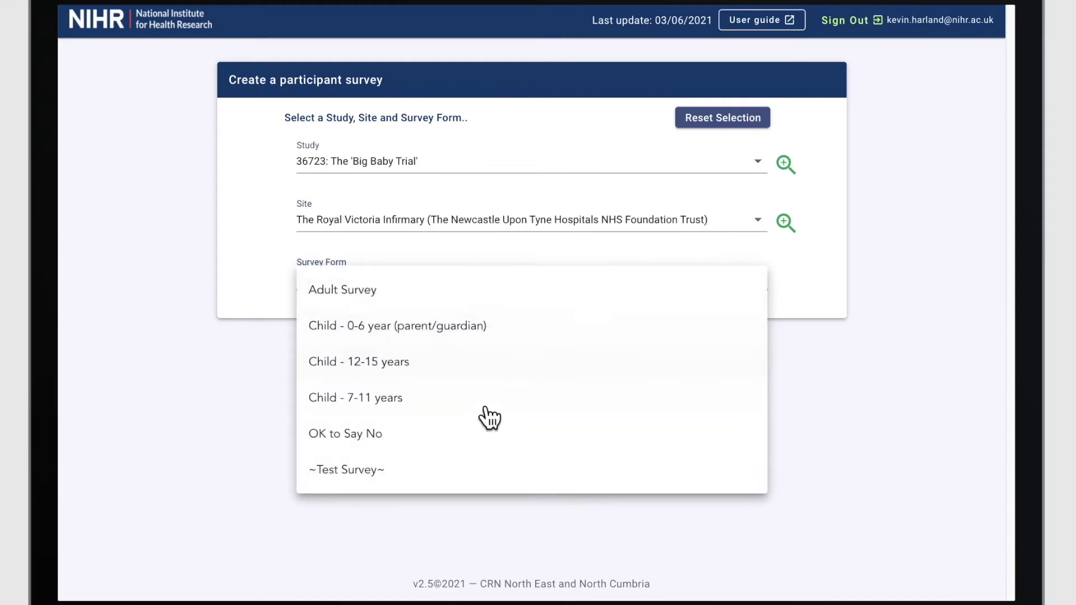
{"action": "left_click", "coordinate": [470, 481]}
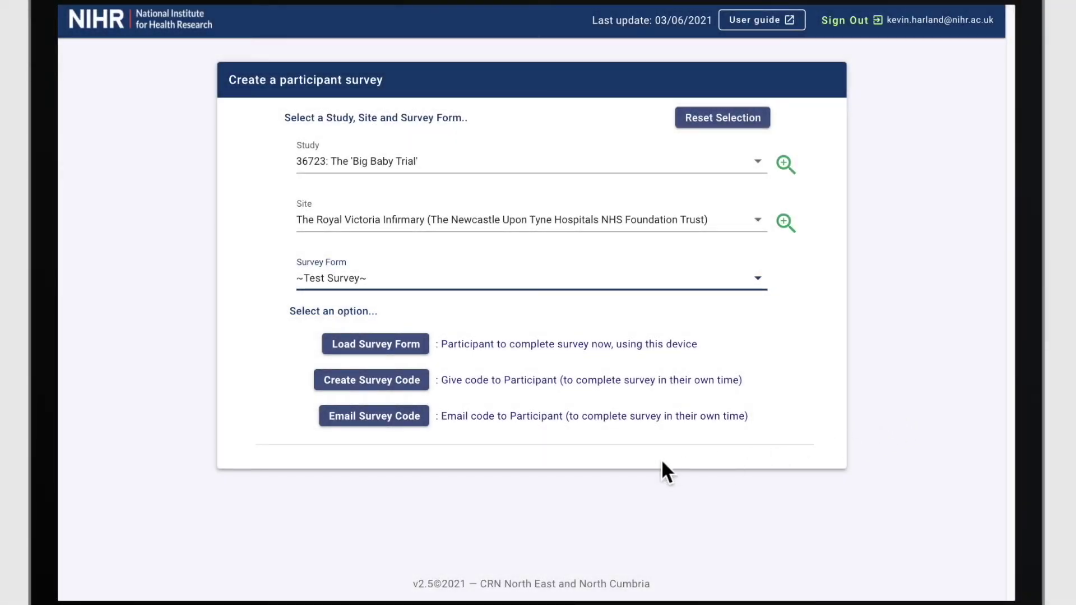
{"action": "left_click", "coordinate": [393, 421]}
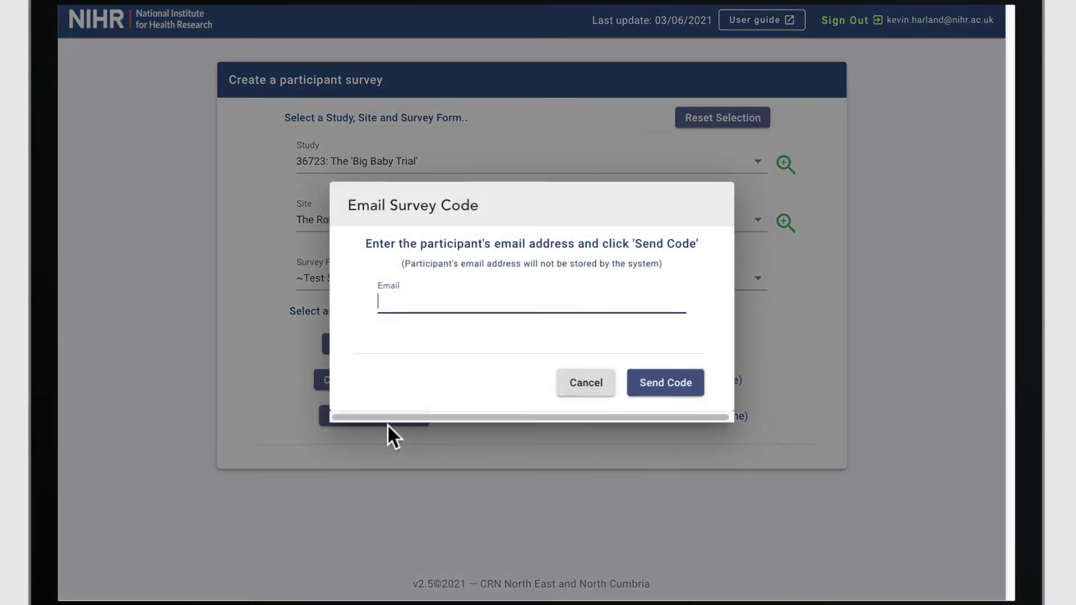
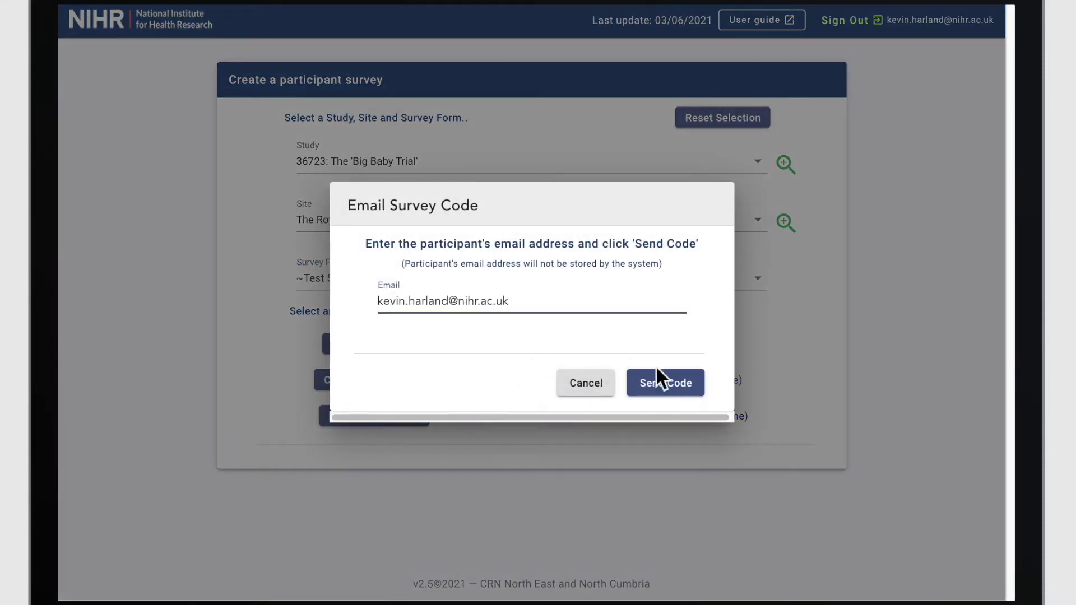
{"action": "left_click", "coordinate": [701, 383]}
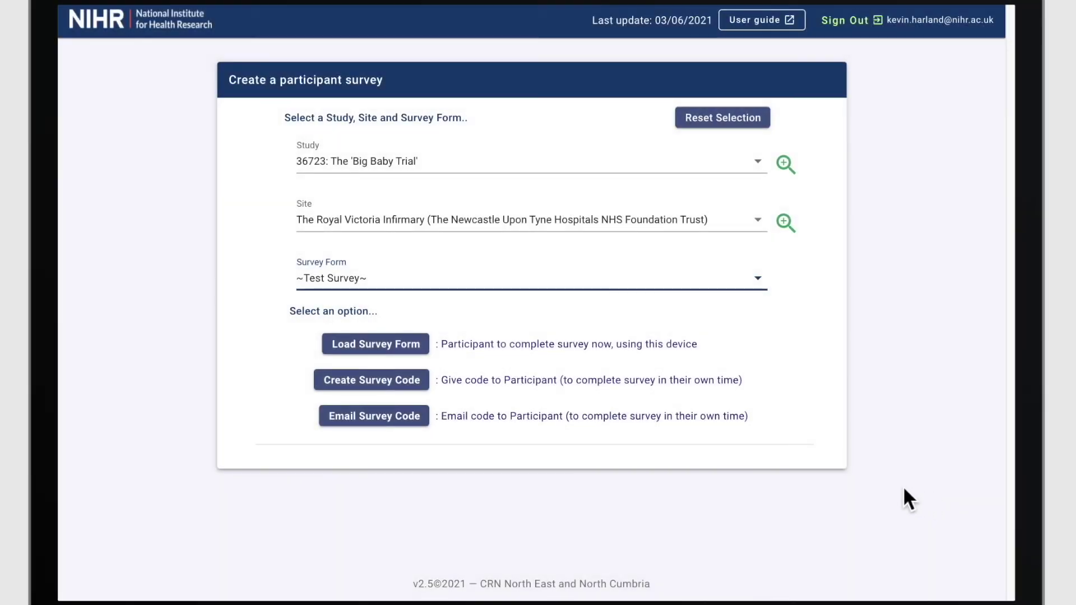
- Create a survey code, then answer Q1 'test', Q2 1 and Q3 option 1
{"action": "left_click", "coordinate": [331, 389]}
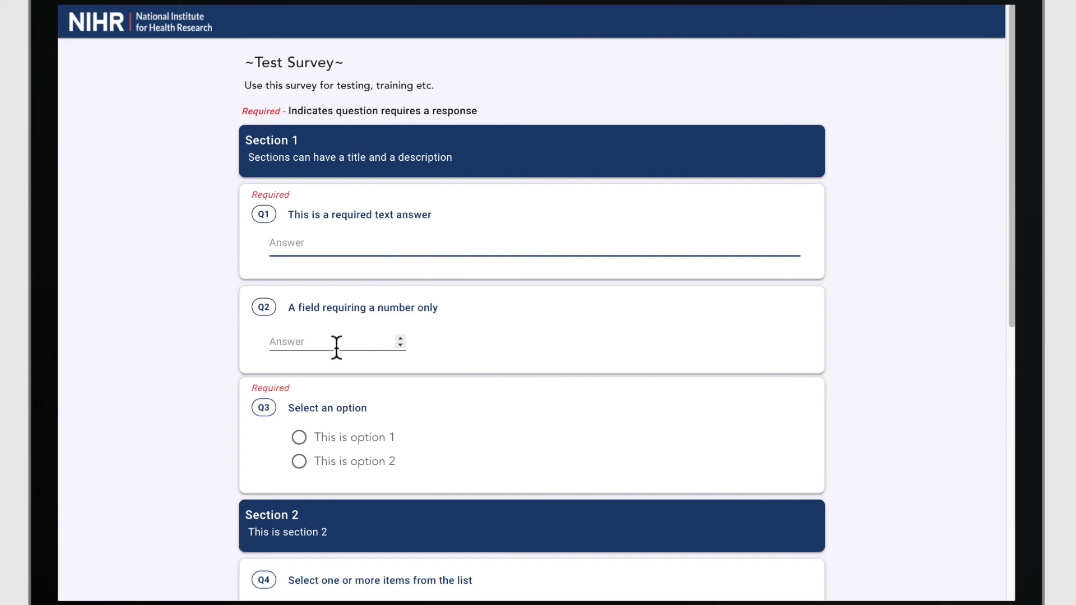
{"action": "type", "text": "test"}
{"action": "left_click", "coordinate": [313, 347]}
{"action": "left_click", "coordinate": [401, 340]}
{"action": "left_click", "coordinate": [317, 443]}
- Answer Q4 with Yellow and tick Yes for Q5
{"action": "scroll", "coordinate": [323, 454], "scroll_direction": "down", "scroll_amount": 1}
{"action": "scroll", "coordinate": [320, 457], "scroll_direction": "down", "scroll_amount": 2}
{"action": "scroll", "coordinate": [310, 448], "scroll_direction": "down", "scroll_amount": 1}
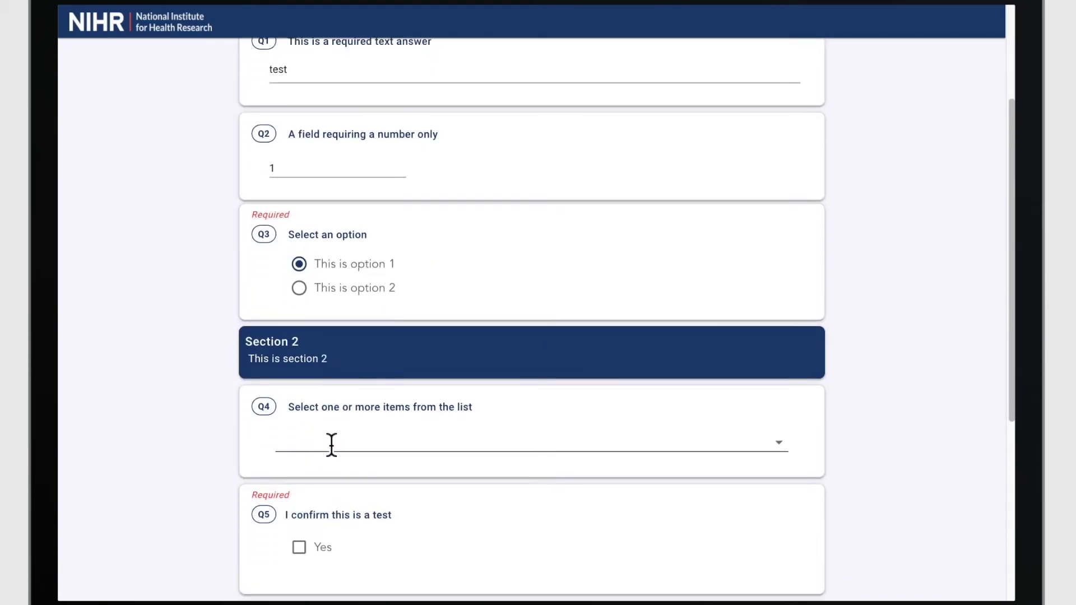
{"action": "left_click", "coordinate": [781, 448]}
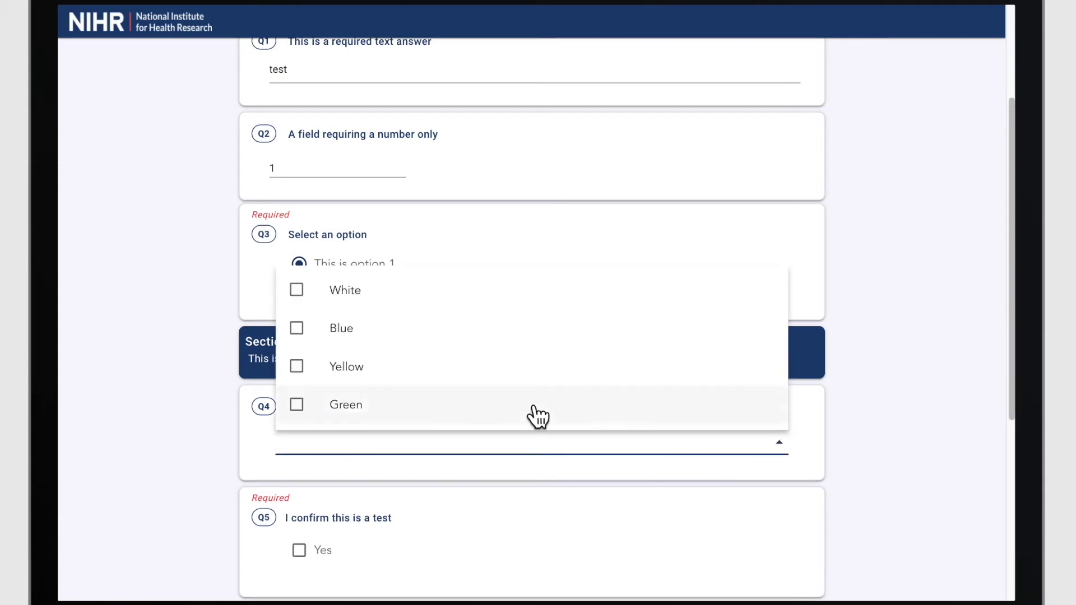
{"action": "left_click", "coordinate": [324, 381]}
{"action": "scroll", "coordinate": [405, 452], "scroll_direction": "down", "scroll_amount": 1}
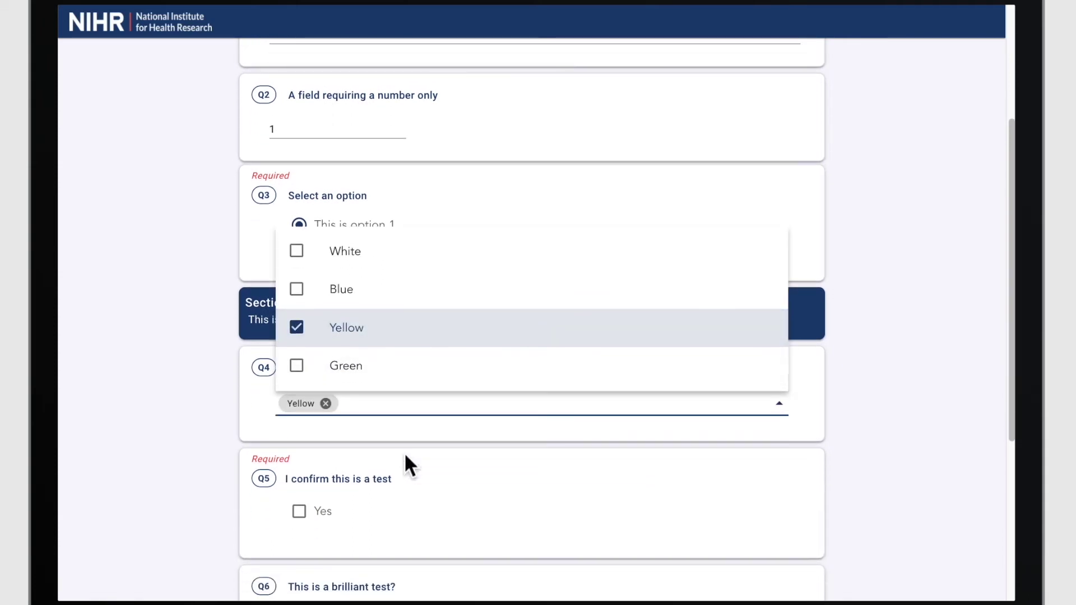
{"action": "left_click", "coordinate": [299, 511]}
- Rate Q6 as Agree and choose 2018 as the birth year
{"action": "scroll", "coordinate": [344, 509], "scroll_direction": "down", "scroll_amount": 3}
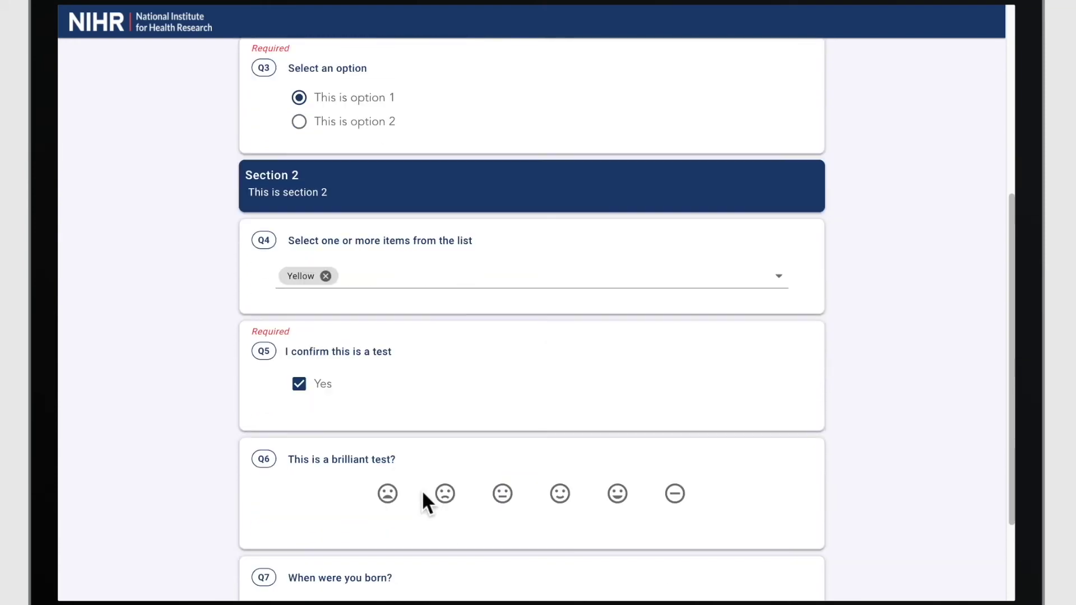
{"action": "scroll", "coordinate": [424, 489], "scroll_direction": "down", "scroll_amount": 1}
{"action": "left_click", "coordinate": [559, 433]}
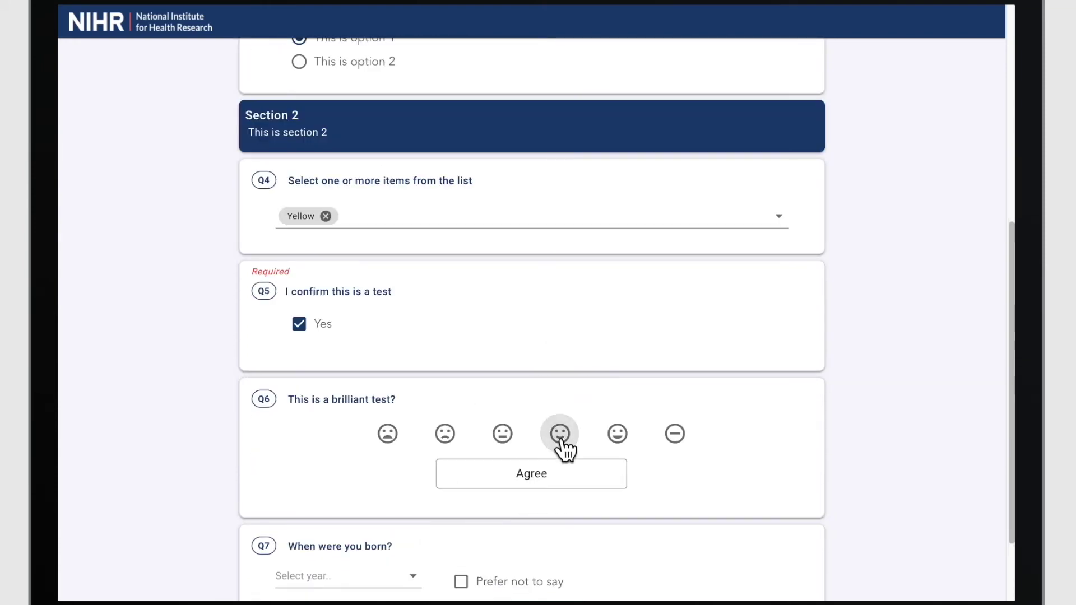
{"action": "scroll", "coordinate": [560, 446], "scroll_direction": "down", "scroll_amount": 2}
{"action": "scroll", "coordinate": [555, 445], "scroll_direction": "down", "scroll_amount": 1}
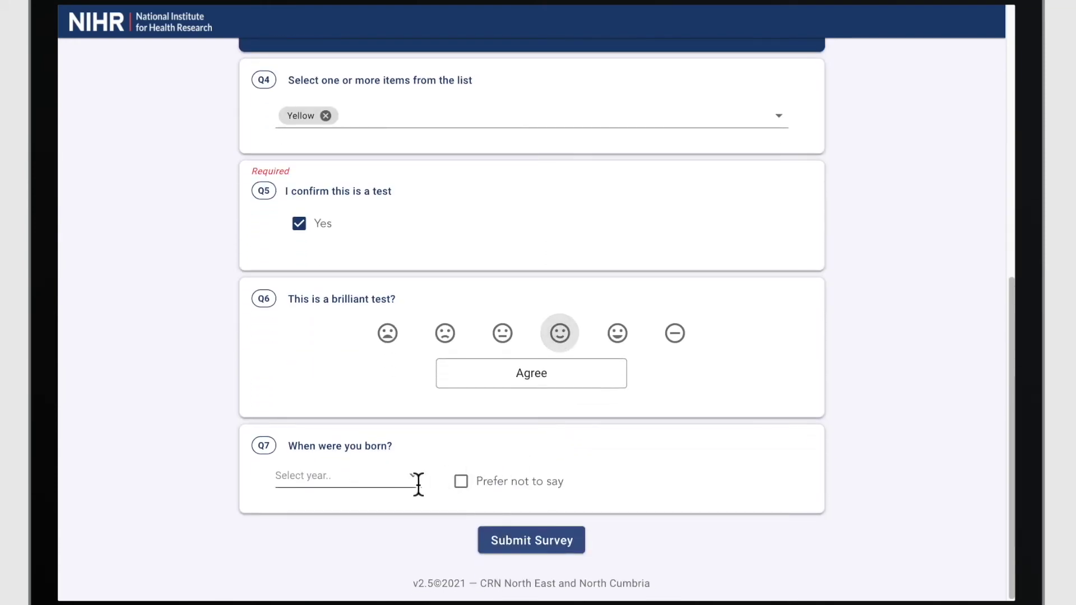
{"action": "left_click", "coordinate": [418, 486]}
{"action": "left_click", "coordinate": [341, 381]}
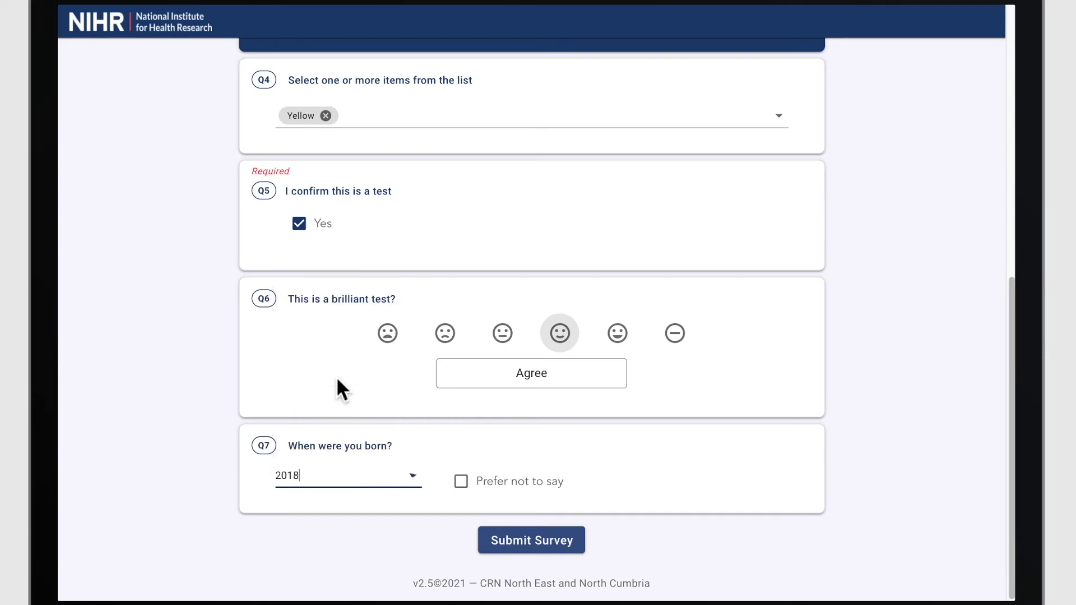
- Submit the completed test survey
{"action": "left_click", "coordinate": [585, 552]}
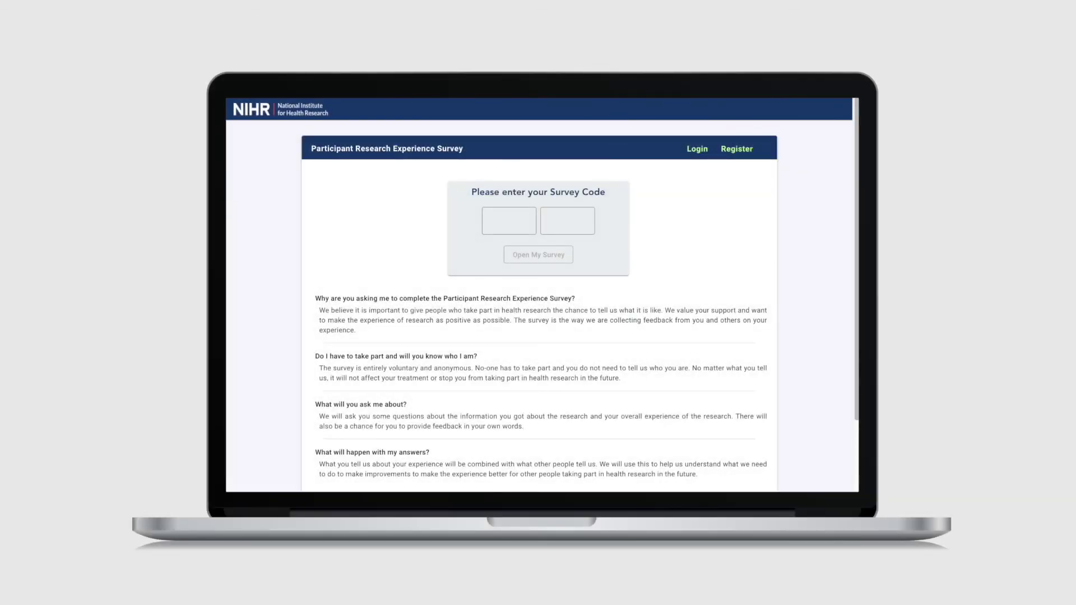
- Open the Register for a PRES account form from the survey page
{"action": "left_click", "coordinate": [749, 154]}
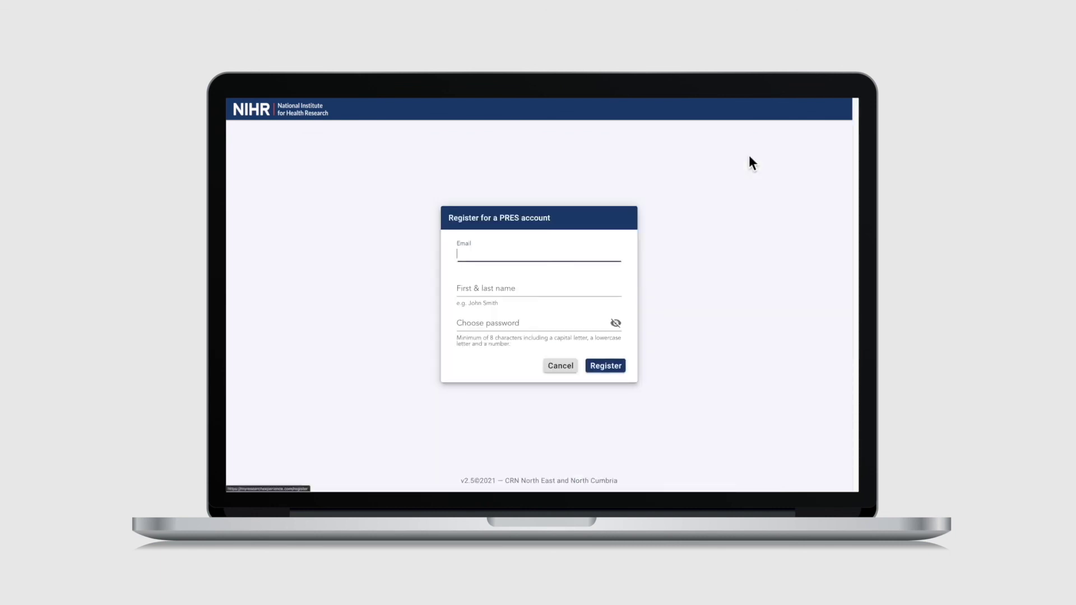